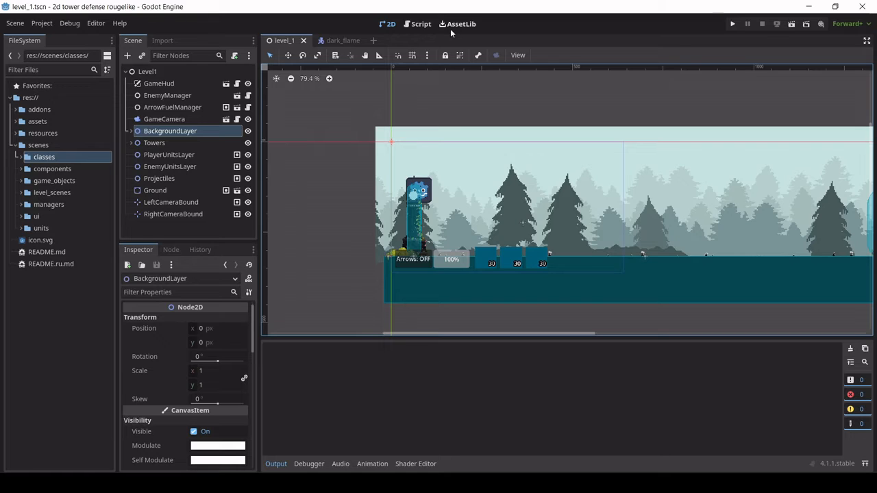
Check the Asset Library setting in the editor feature profile, then close the profile manager.
{"action": "left_click", "coordinate": [100, 23]}
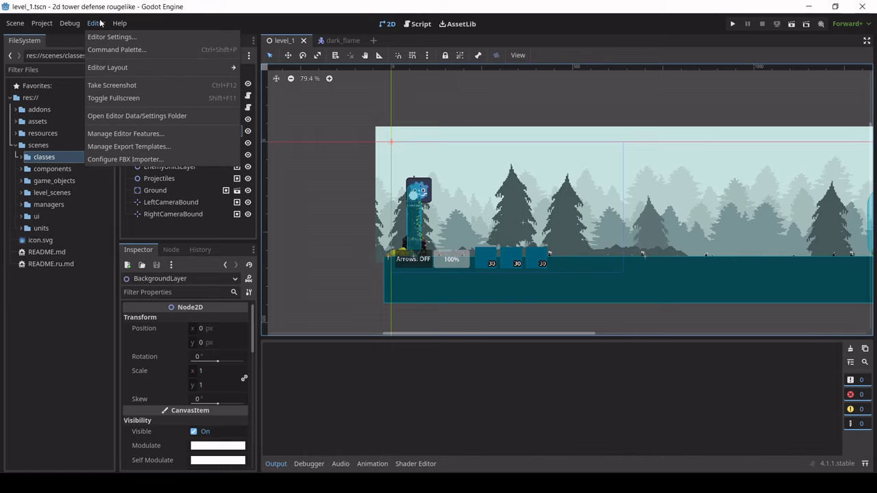
{"action": "left_click", "coordinate": [137, 133]}
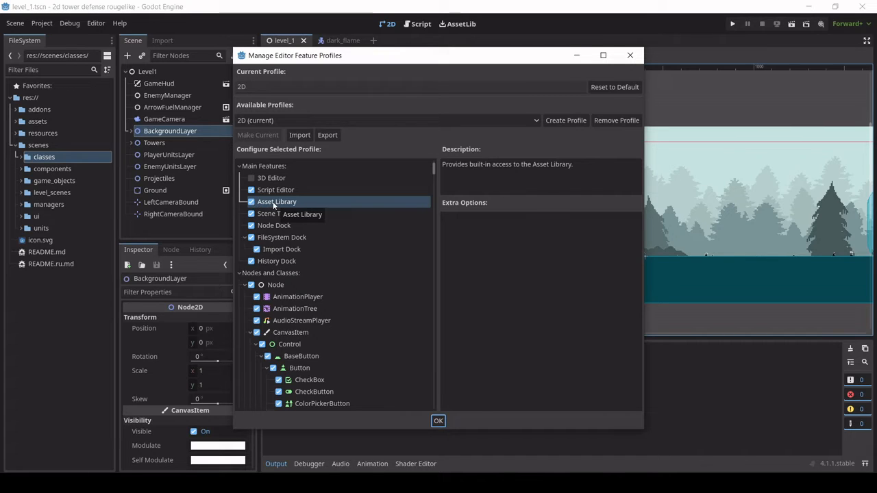
{"action": "left_click", "coordinate": [439, 420]}
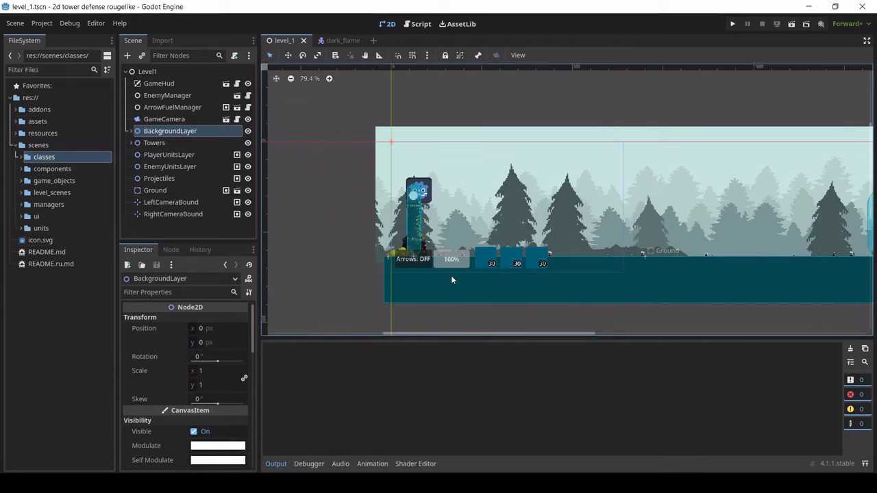
Search the asset library for "aseprite", view the Aseprite Wizard details, and return to the 2D workspace.
{"action": "left_click", "coordinate": [462, 25]}
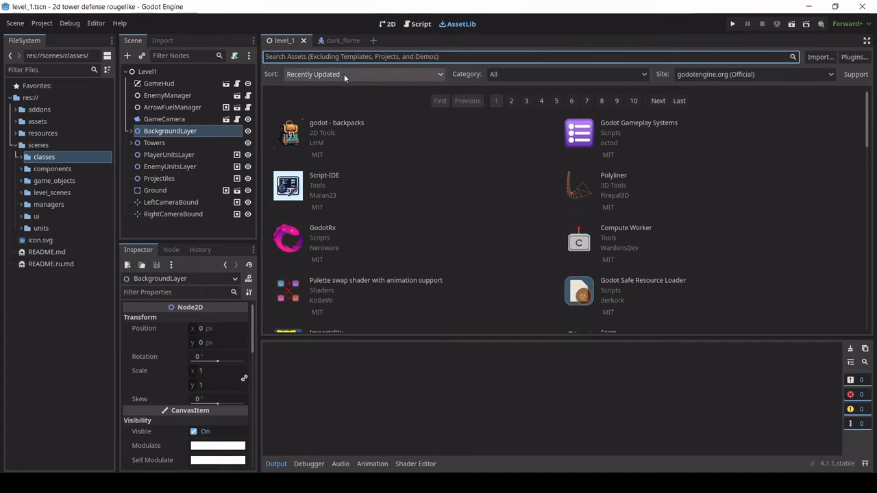
{"action": "type", "text": "aseprite"}
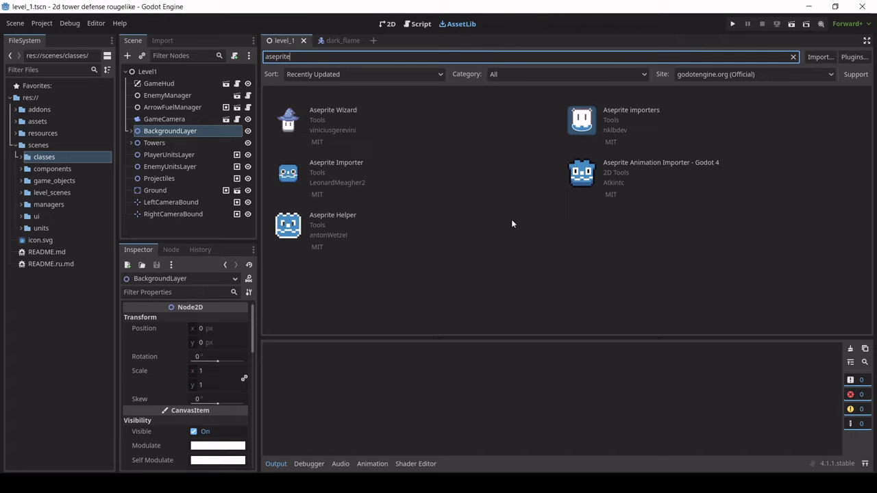
{"action": "left_click", "coordinate": [333, 117]}
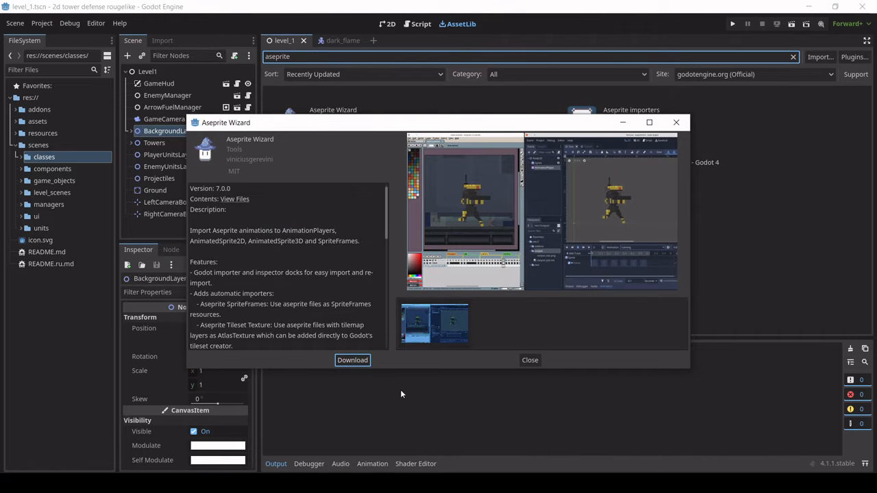
{"action": "left_click", "coordinate": [532, 363]}
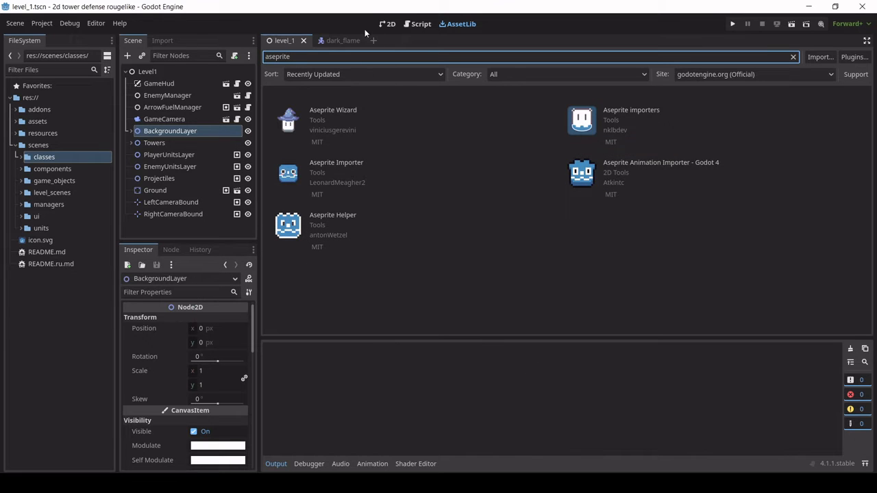
{"action": "left_click", "coordinate": [387, 23]}
{"action": "scroll", "coordinate": [478, 180], "scroll_direction": "down", "scroll_amount": 2}
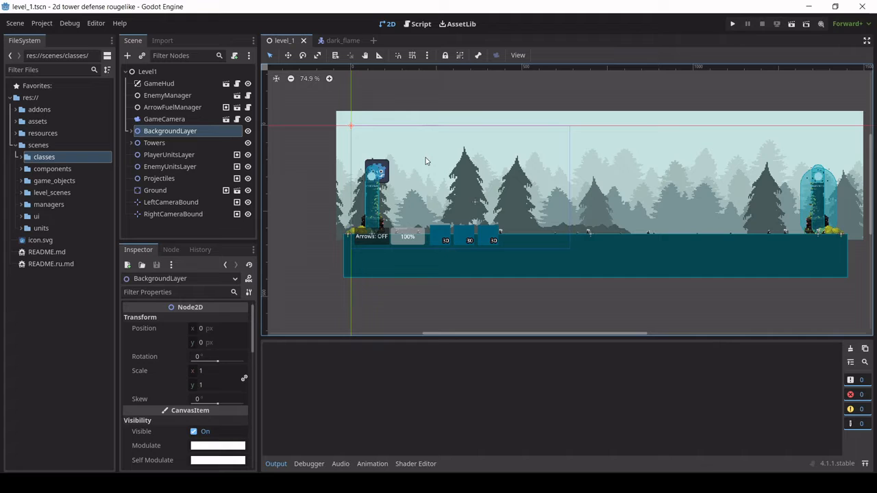
Check in the project settings whether the installed Aseprite Wizard plugin is enabled.
{"action": "left_click", "coordinate": [43, 24]}
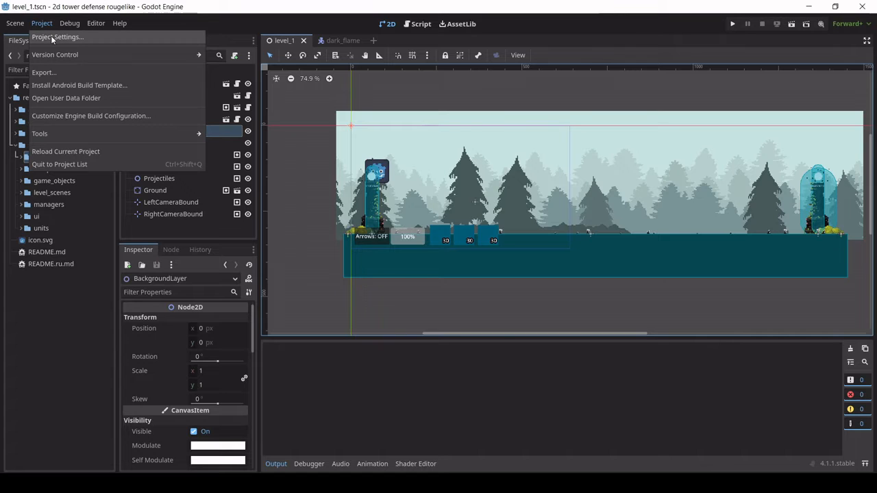
{"action": "left_click", "coordinate": [51, 38]}
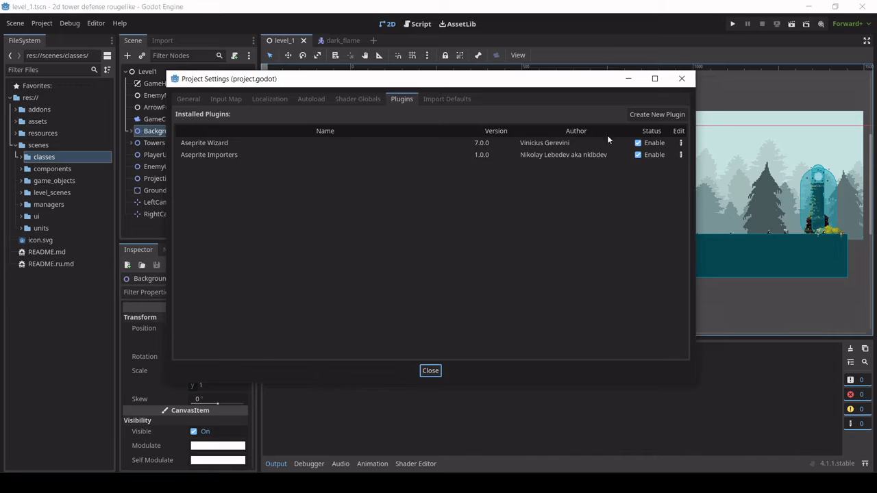
{"action": "left_click", "coordinate": [430, 370]}
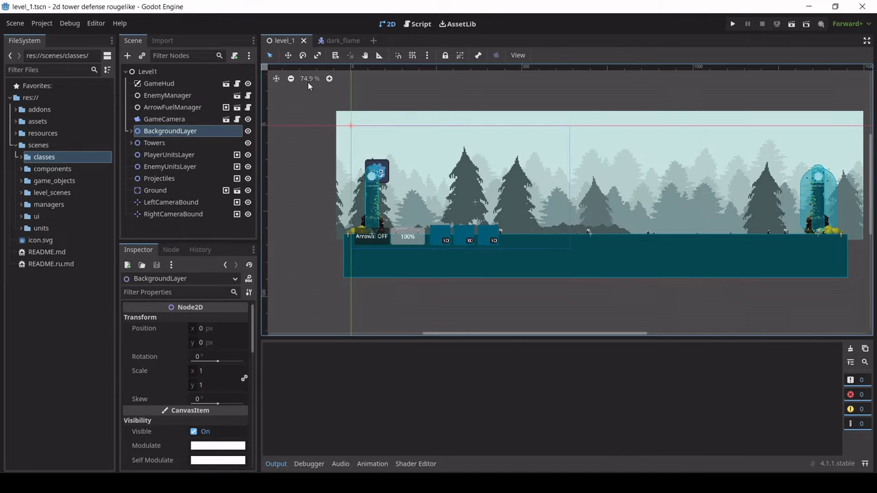
Review and test the Aseprite command path in the Aseprite Wizard configuration, then close it.
{"action": "left_click", "coordinate": [41, 23]}
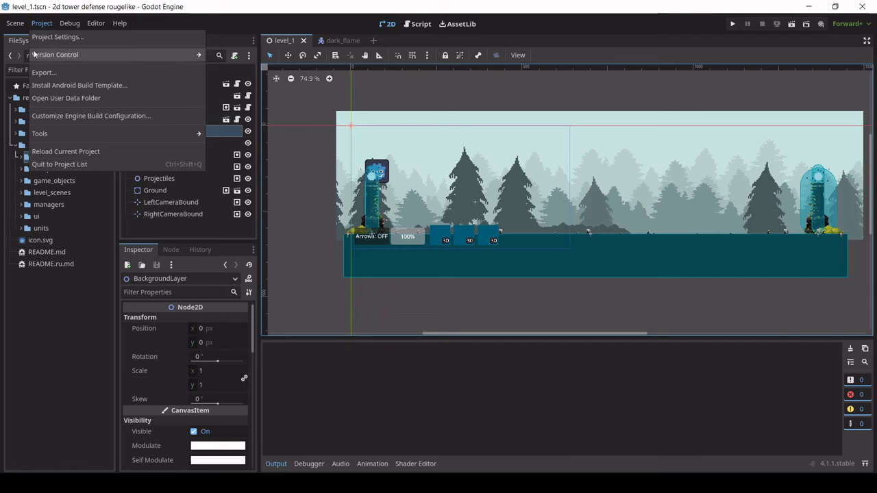
{"action": "mouse_move", "coordinate": [57, 128]}
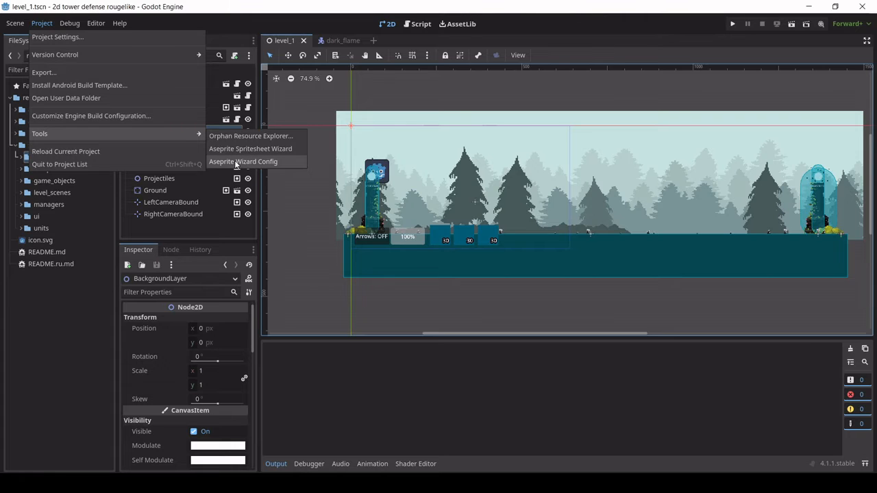
{"action": "left_click", "coordinate": [236, 162]}
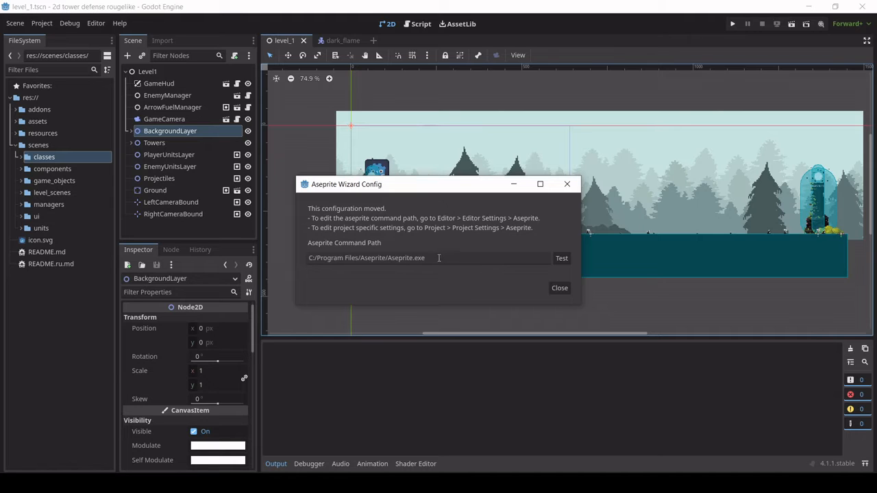
{"action": "left_click_drag", "start_coordinate": [430, 259], "coordinate": [388, 259]}
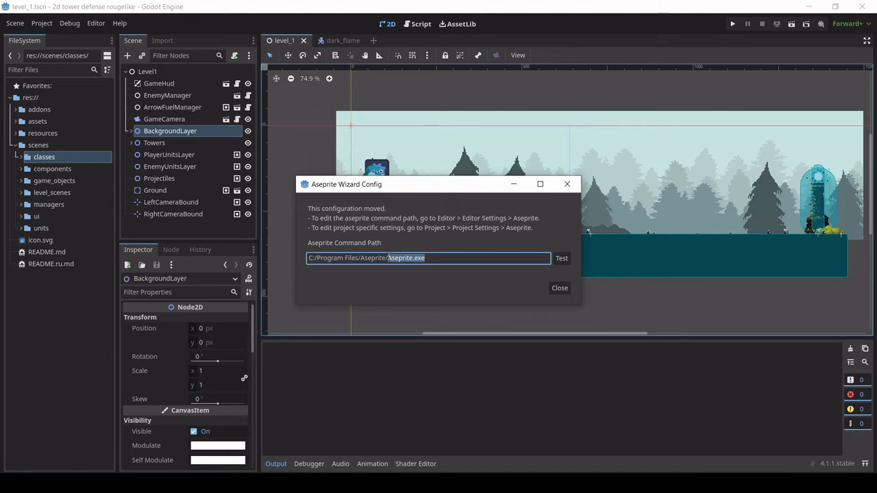
{"action": "left_click", "coordinate": [433, 259]}
{"action": "left_click_drag", "start_coordinate": [316, 258], "coordinate": [357, 260]}
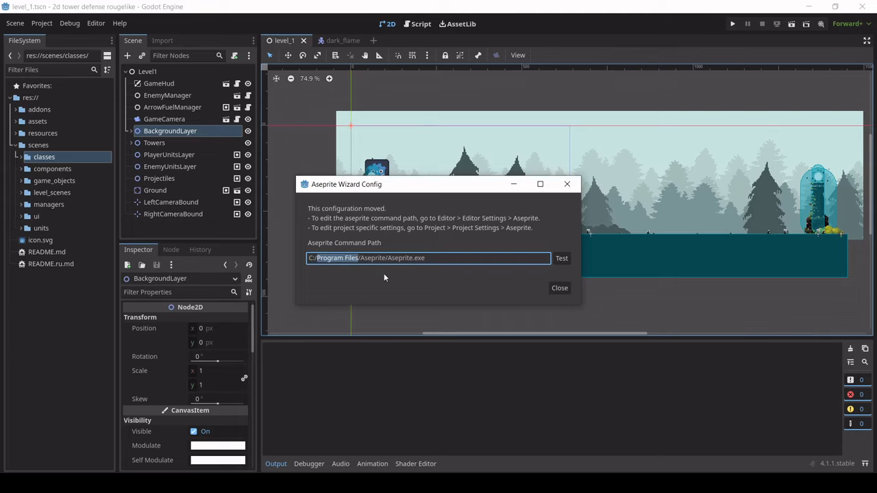
{"action": "left_click", "coordinate": [378, 259]}
{"action": "left_click_drag", "start_coordinate": [432, 258], "coordinate": [295, 261]}
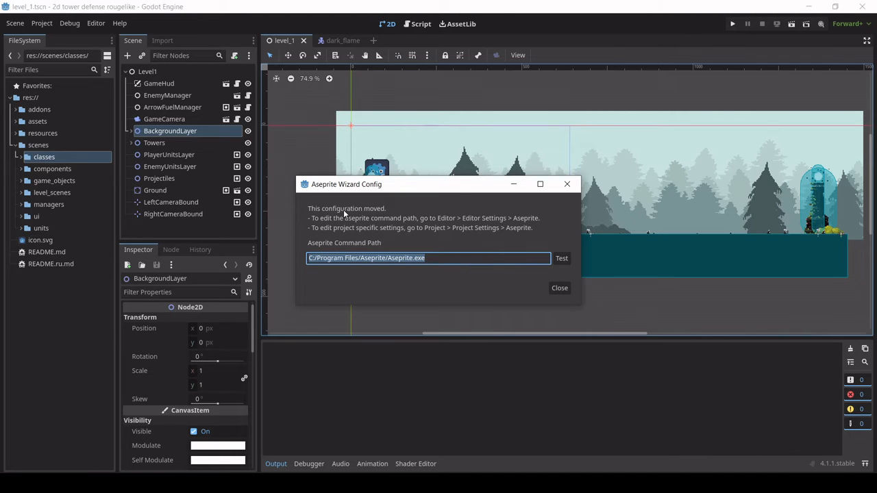
{"action": "left_click", "coordinate": [562, 258]}
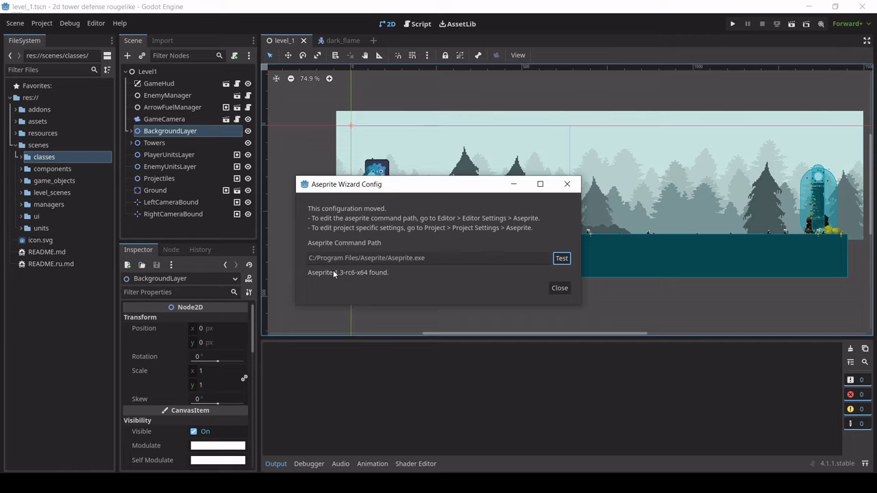
{"action": "left_click", "coordinate": [559, 288]}
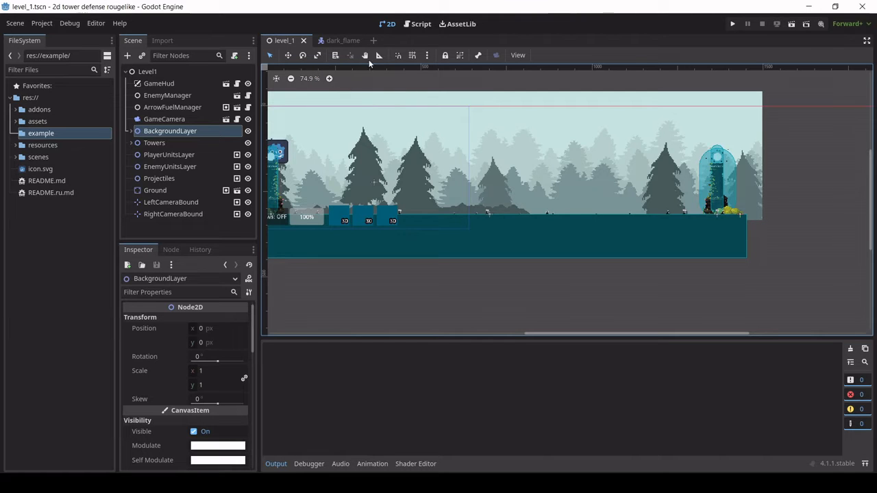
Create a new scene with a CharacterBody2D as its root node.
{"action": "left_click", "coordinate": [374, 41]}
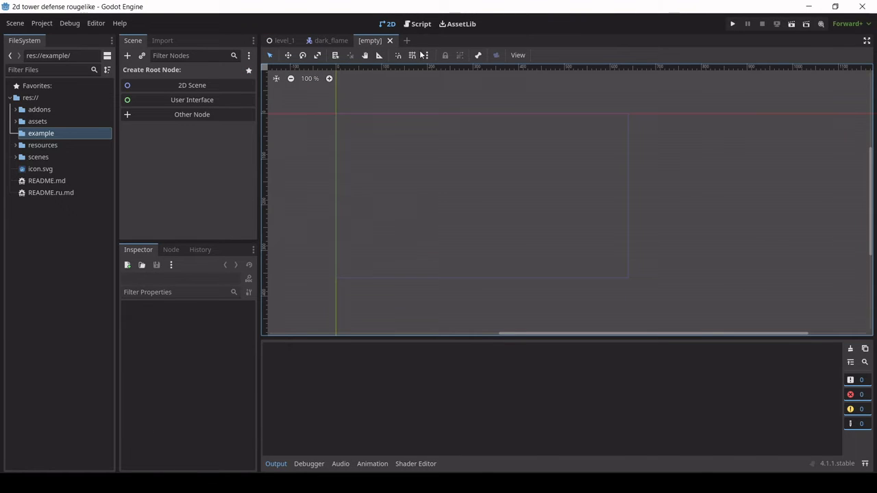
{"action": "left_click", "coordinate": [186, 114]}
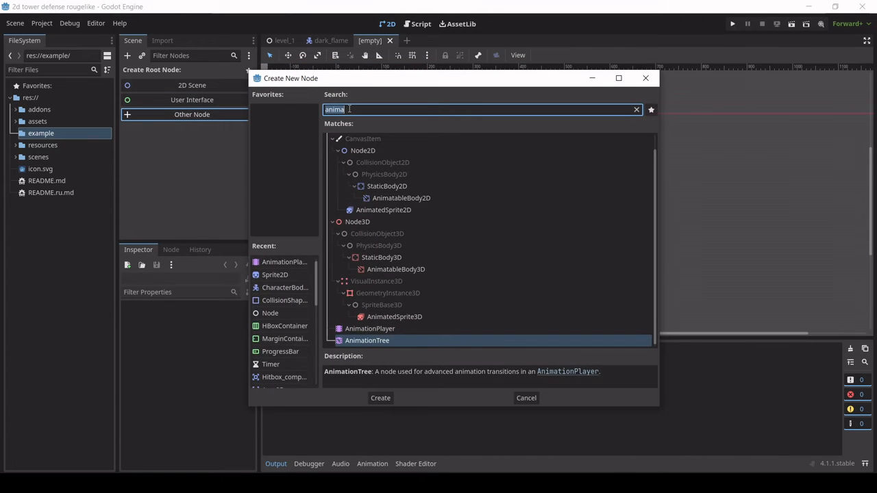
{"action": "key", "text": "BackSpace"}
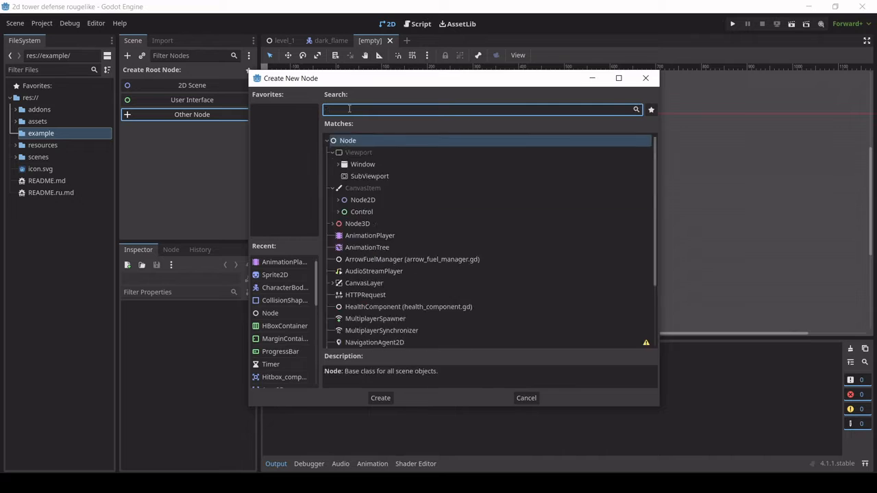
{"action": "type", "text": "char"}
{"action": "key", "text": "Return"}
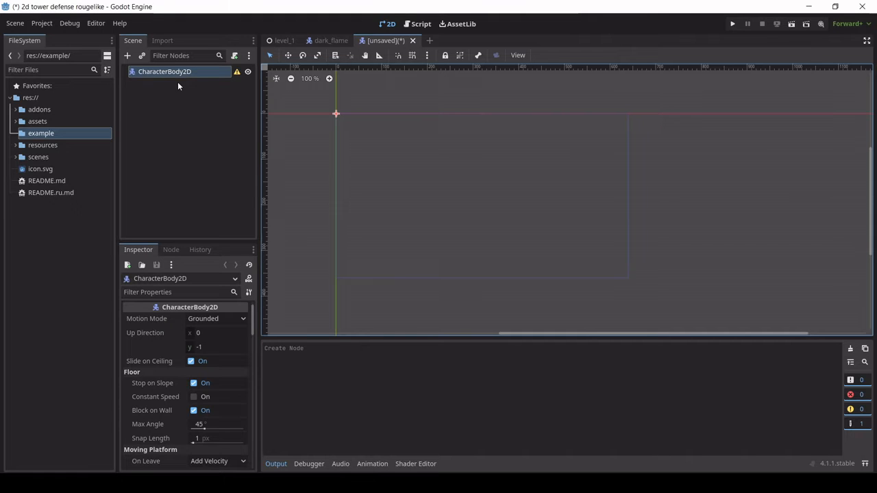
Add a Sprite2D node as a child of CharacterBody2D.
{"action": "left_click", "coordinate": [128, 55]}
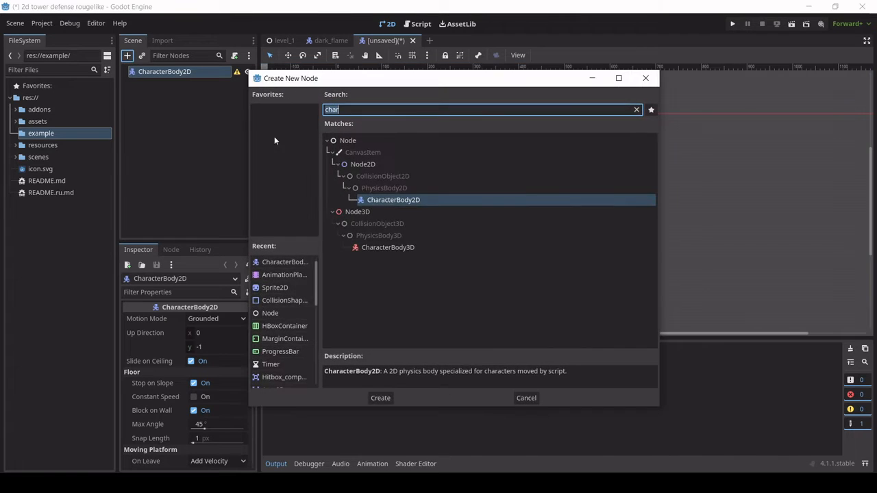
{"action": "type", "text": "sprite"}
{"action": "key", "text": "Return"}
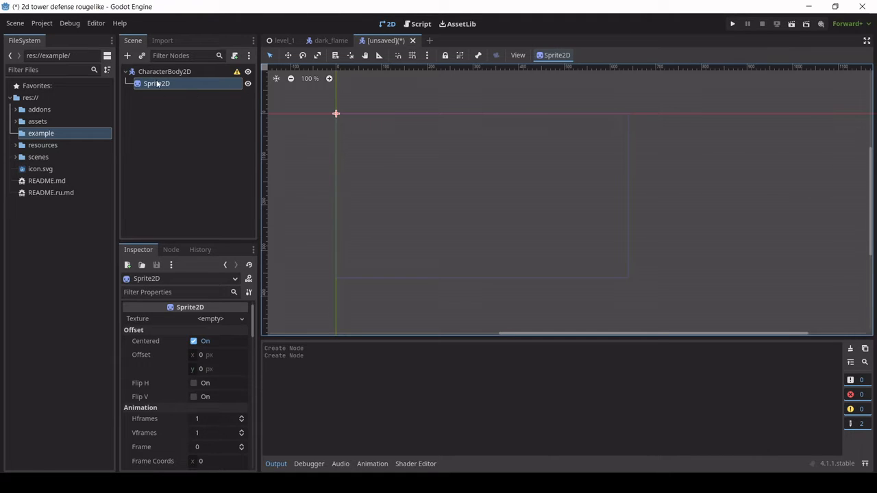
Add an AnimationPlayer node and place it directly under CharacterBody2D, above Sprite2D.
{"action": "left_click", "coordinate": [126, 56]}
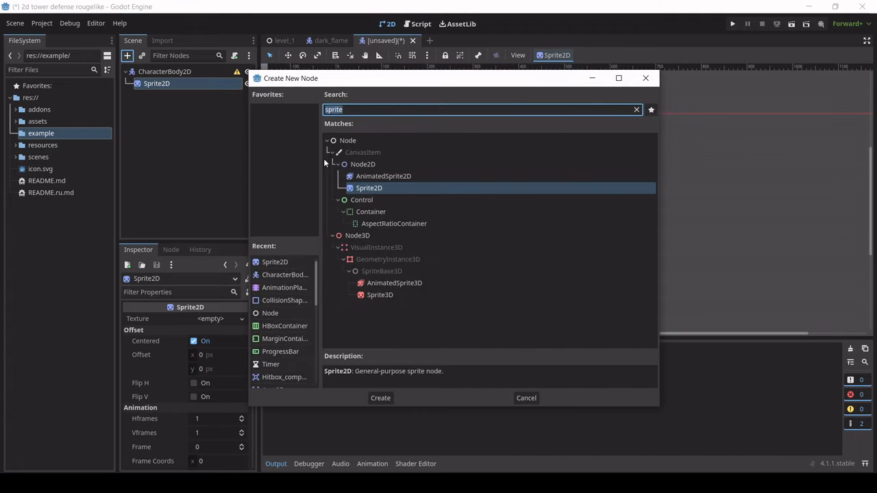
{"action": "key", "text": "BackSpace"}
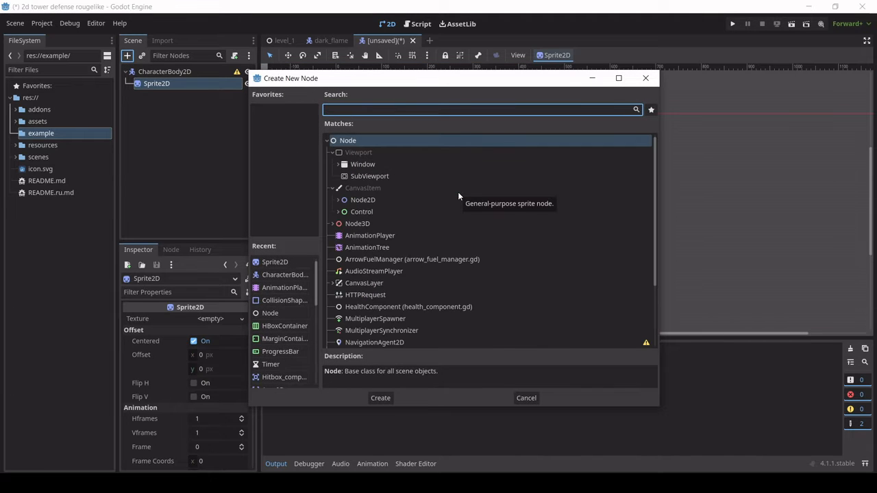
{"action": "type", "text": "anm"}
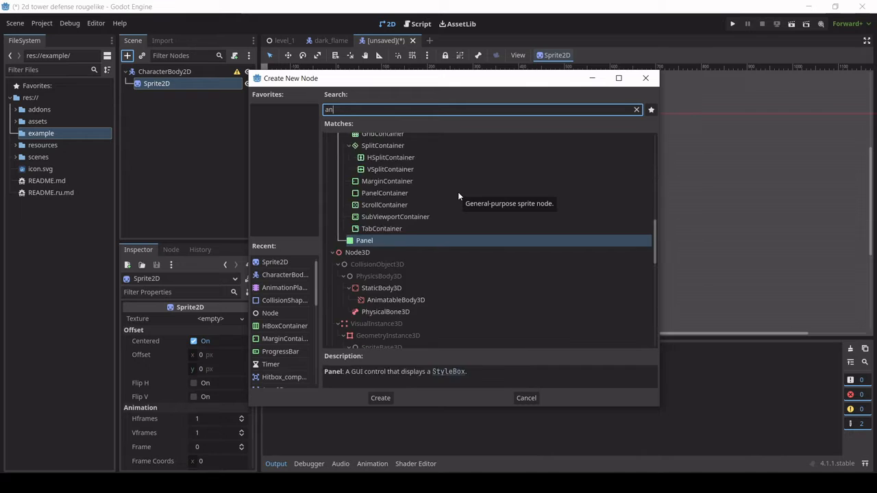
{"action": "key", "text": "BackSpace"}
{"action": "type", "text": "ima"}
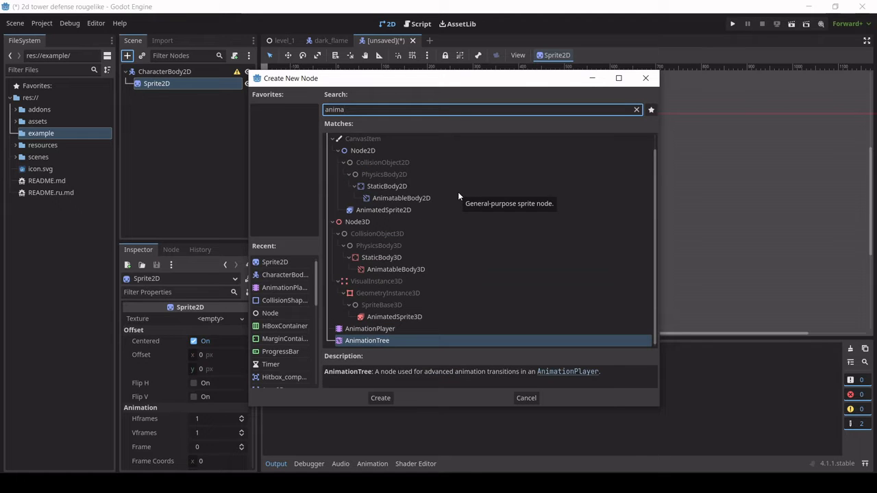
{"action": "key", "text": "Up"}
{"action": "key", "text": "Return"}
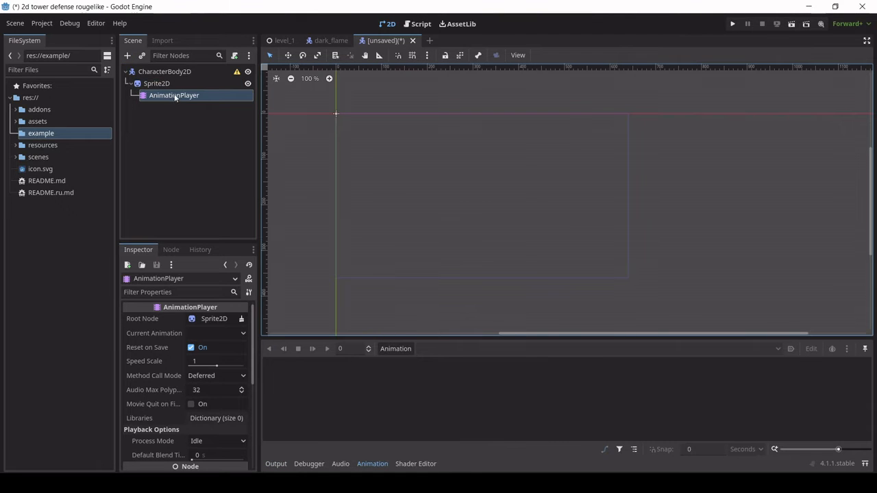
{"action": "left_click_drag", "start_coordinate": [169, 96], "coordinate": [153, 78]}
{"action": "left_click", "coordinate": [160, 72]}
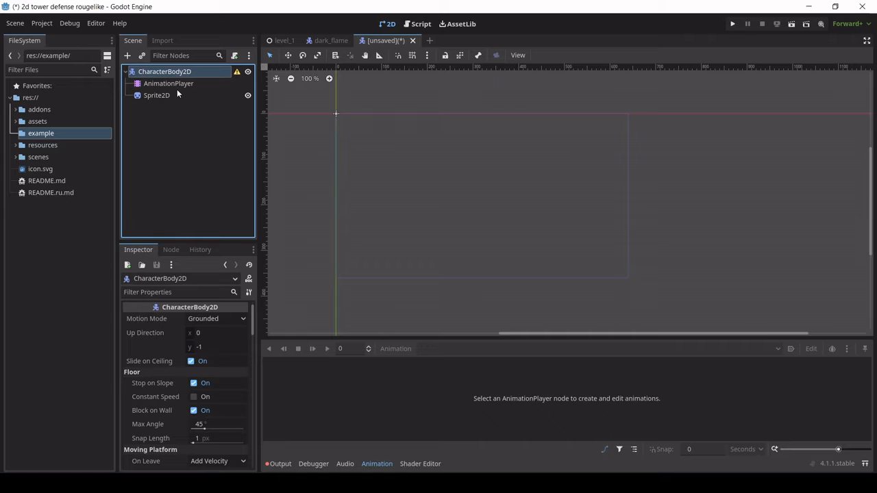
Show the Aseprite import settings of Sprite2D with their additional options expanded.
{"action": "left_click", "coordinate": [156, 97]}
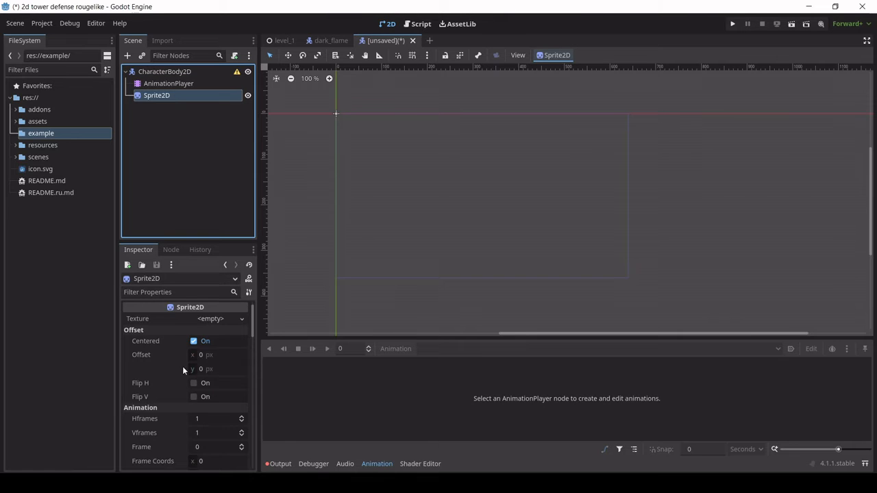
{"action": "scroll", "coordinate": [183, 369], "scroll_direction": "down", "scroll_amount": 15}
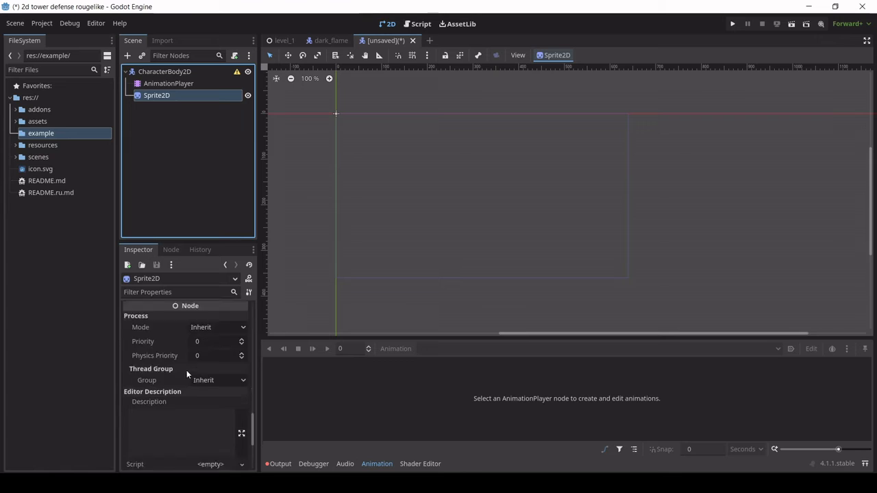
{"action": "scroll", "coordinate": [186, 370], "scroll_direction": "down", "scroll_amount": 5}
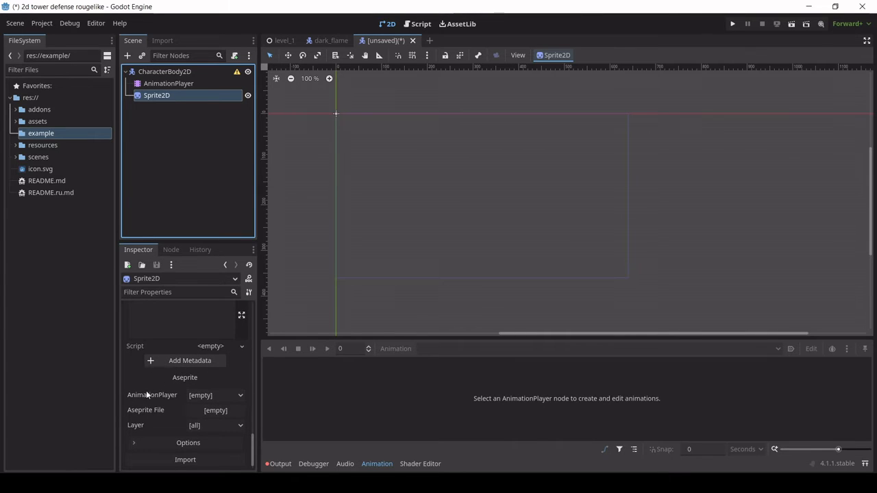
{"action": "left_click", "coordinate": [135, 444]}
{"action": "scroll", "coordinate": [167, 365], "scroll_direction": "down", "scroll_amount": 3}
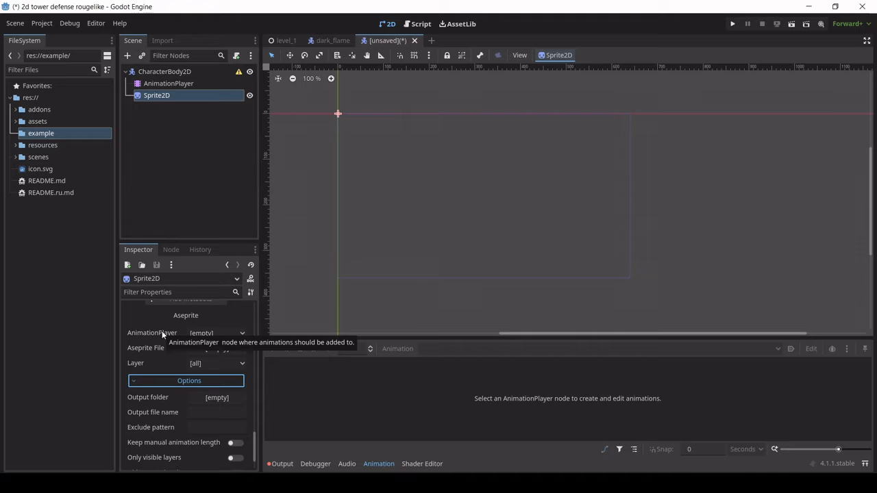
Set AnimationPlayer as the Aseprite import's animation player and choose "sci ball and chain.aseprite" from the Ball and Chain Bot folder as its source.
{"action": "left_click", "coordinate": [213, 333]}
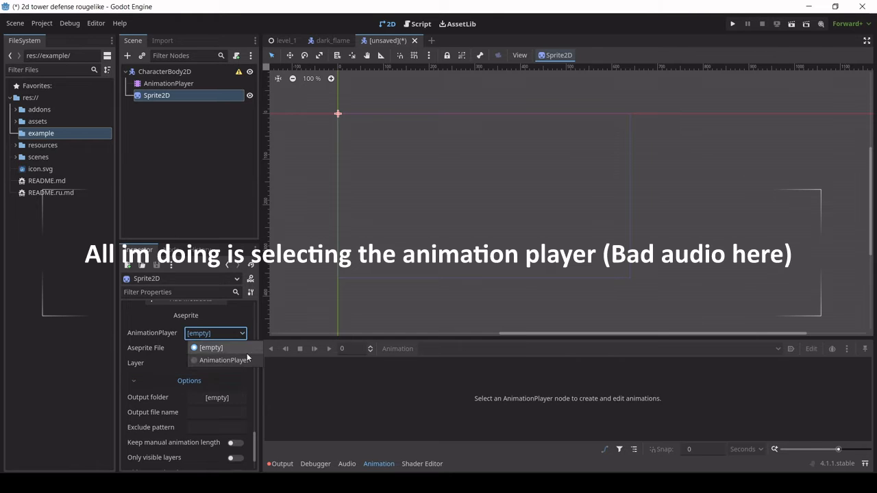
{"action": "left_click", "coordinate": [206, 359]}
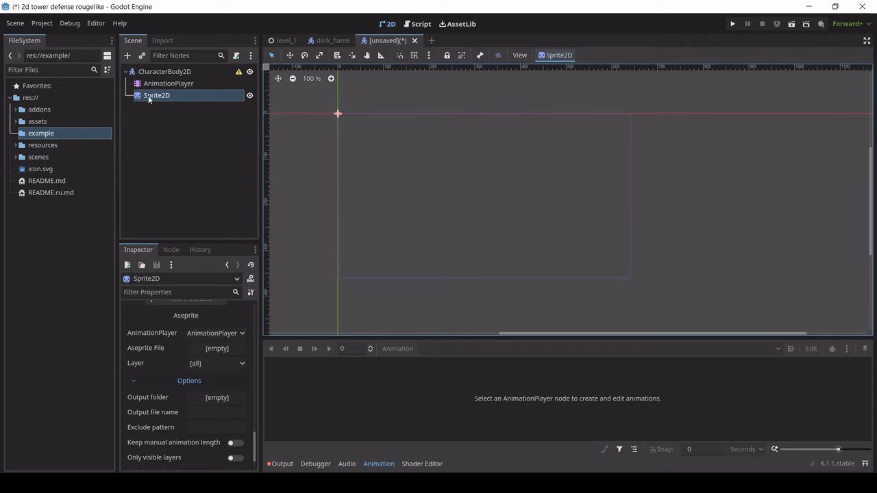
{"action": "left_click", "coordinate": [221, 349]}
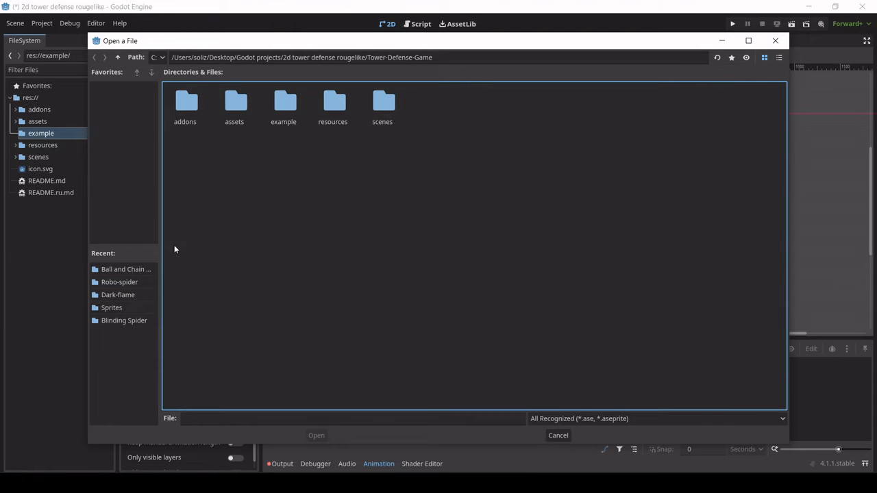
{"action": "left_click", "coordinate": [110, 270]}
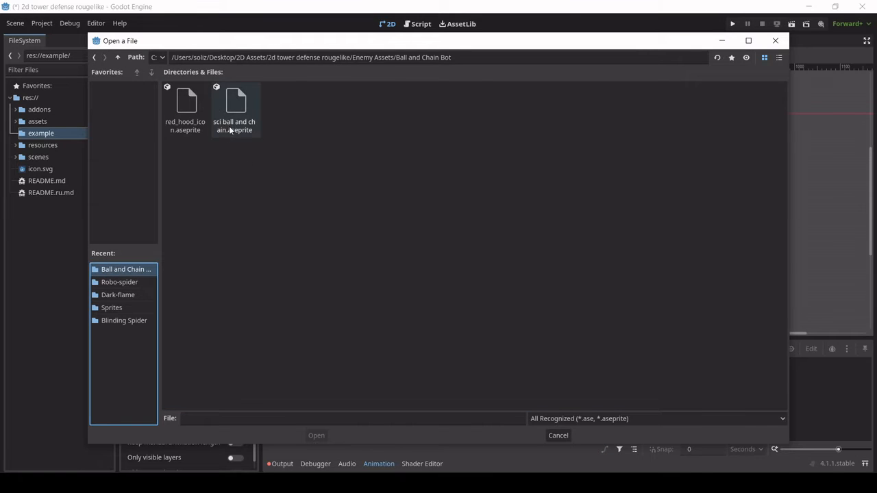
{"action": "left_click", "coordinate": [244, 108]}
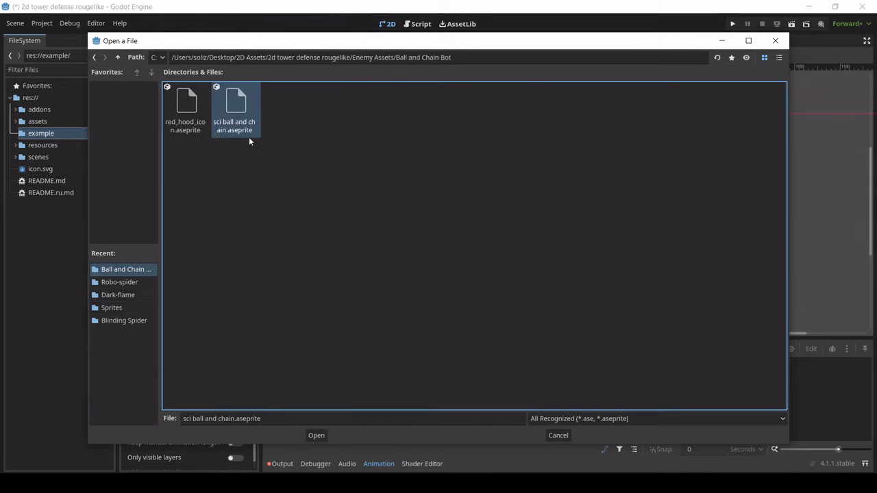
{"action": "left_click", "coordinate": [316, 435]}
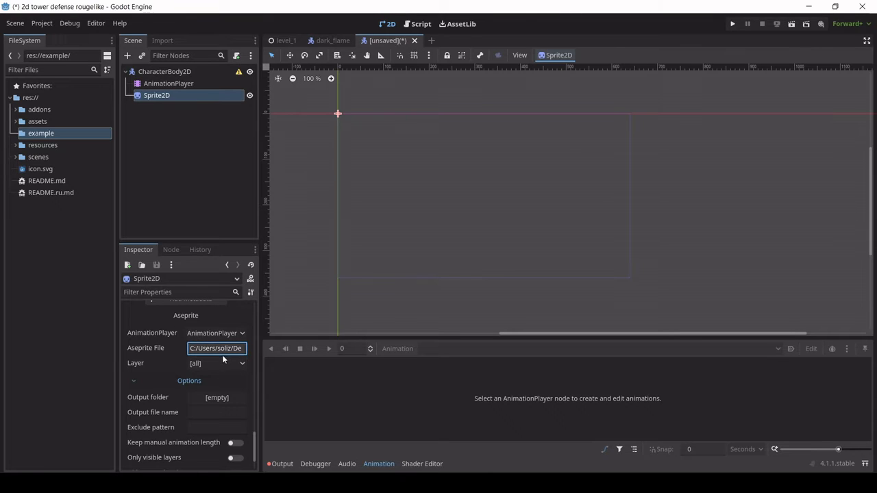
Restrict the Aseprite import of Sprite2D to only visible layers.
{"action": "scroll", "coordinate": [224, 354], "scroll_direction": "down", "scroll_amount": 1}
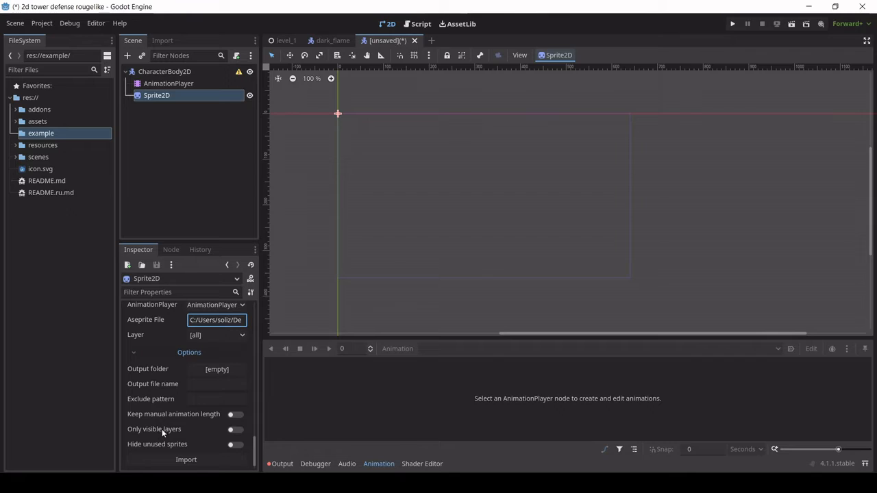
{"action": "left_click", "coordinate": [233, 430]}
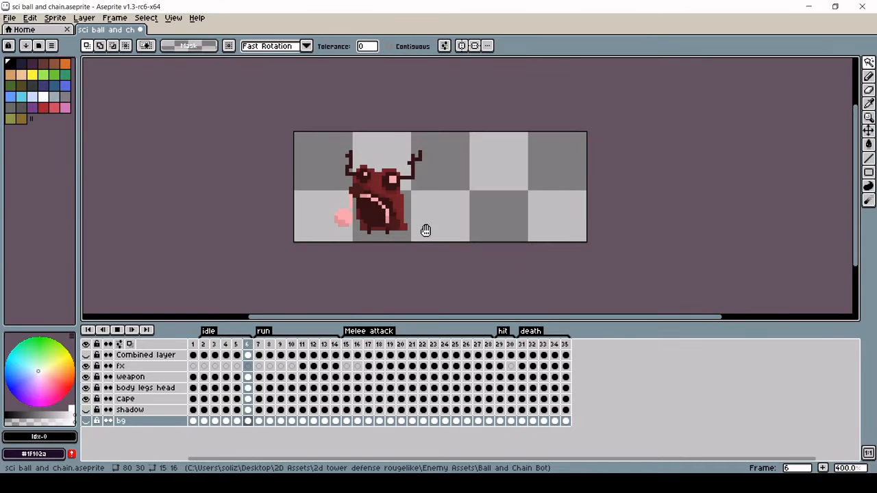
Switch to Aseprite and turn the bg and shadow layers on to view them, hiding both layers again.
{"action": "middle_click_drag", "start_coordinate": [444, 235], "coordinate": [501, 249]}
{"action": "left_click", "coordinate": [85, 420]}
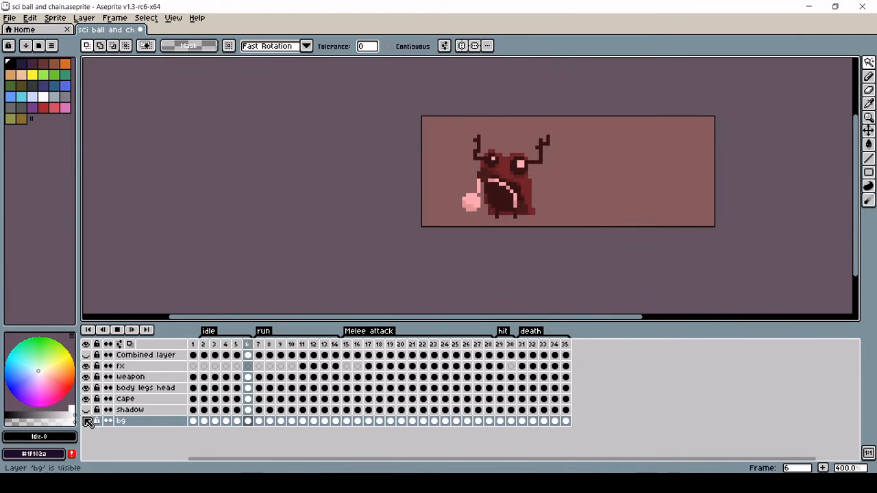
{"action": "left_click", "coordinate": [85, 356]}
{"action": "middle_click_drag", "start_coordinate": [503, 230], "coordinate": [382, 223]}
{"action": "mouse_move", "coordinate": [478, 231]}
{"action": "middle_mouse_down"}
{"action": "mouse_move", "coordinate": [407, 233]}
{"action": "mouse_move", "coordinate": [470, 242]}
{"action": "middle_mouse_up"}
{"action": "scroll", "coordinate": [422, 219], "scroll_direction": "up", "scroll_amount": 3}
{"action": "scroll", "coordinate": [540, 257], "scroll_direction": "down", "scroll_amount": 1}
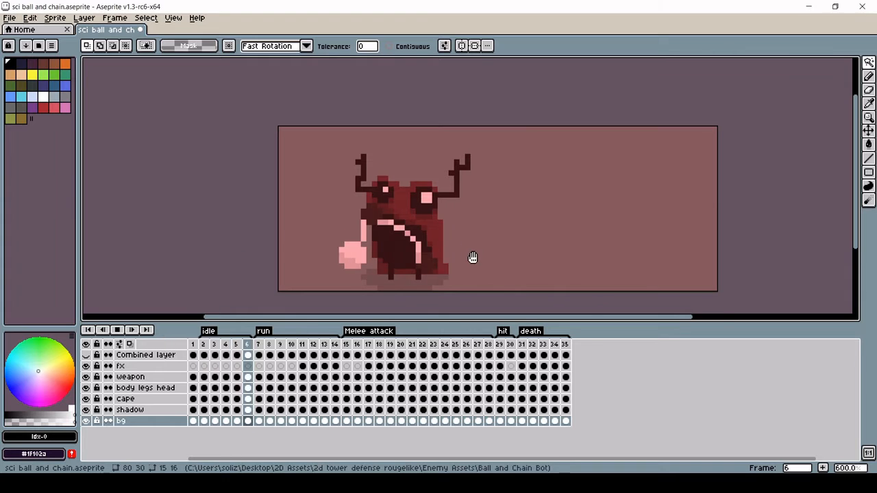
{"action": "middle_click_drag", "start_coordinate": [471, 256], "coordinate": [405, 231]}
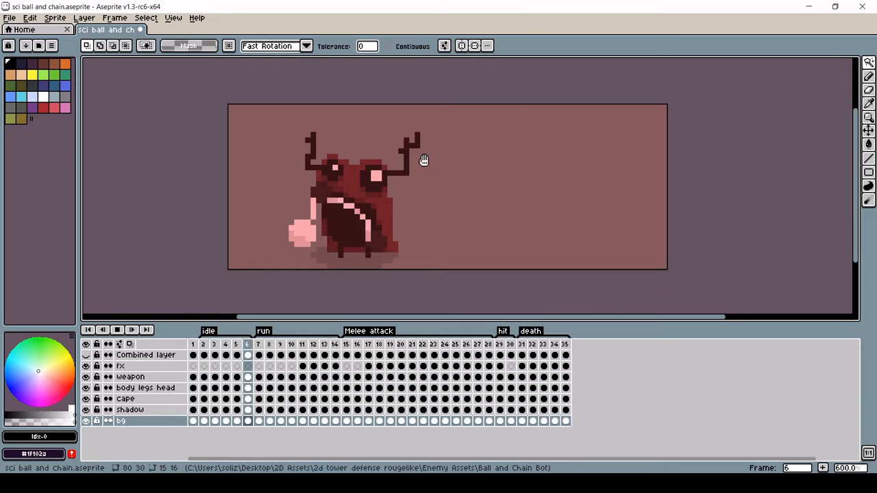
{"action": "left_click", "coordinate": [86, 420]}
{"action": "left_click", "coordinate": [86, 410]}
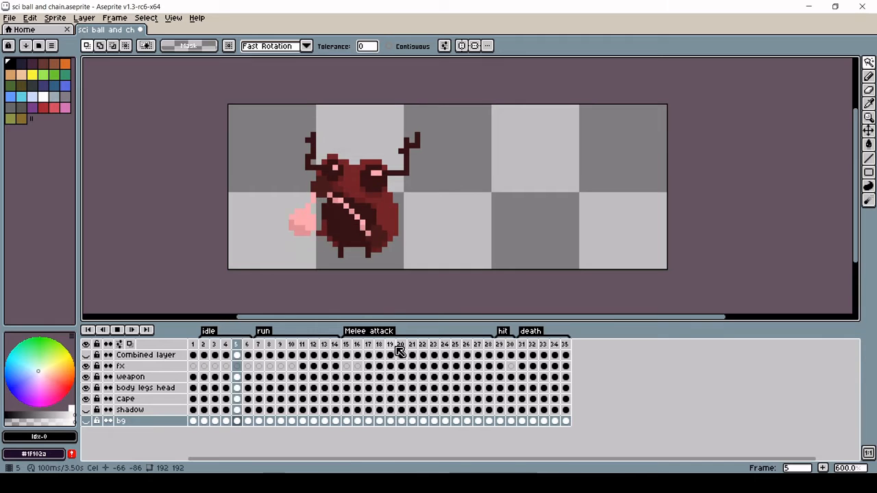
Inspect the properties of the run tag and play its animation from frame 7.
{"action": "double_click", "coordinate": [265, 332]}
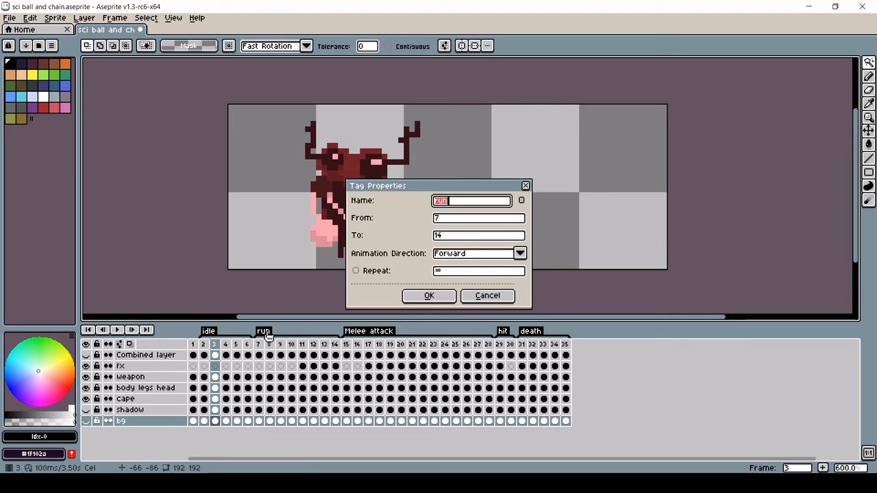
{"action": "left_click", "coordinate": [524, 185]}
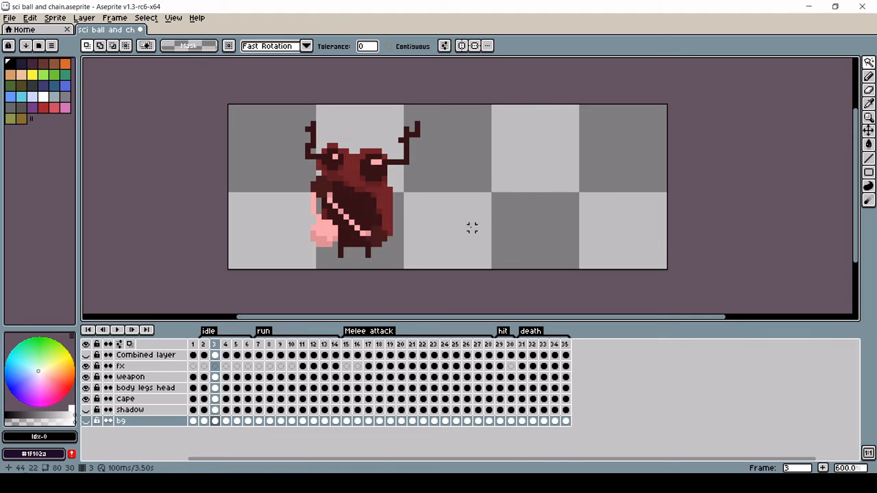
{"action": "left_click", "coordinate": [259, 344]}
{"action": "left_click", "coordinate": [117, 331]}
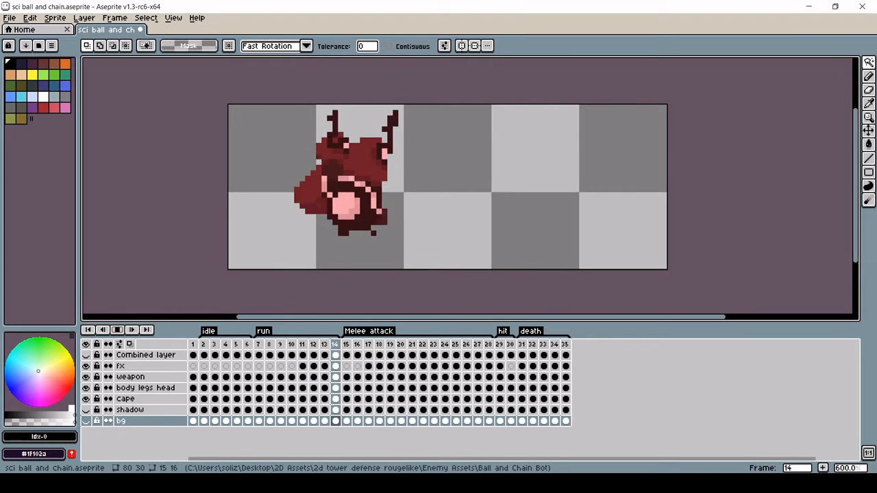
Switch back to Godot and save the scene as character_body_2d.tscn in the example folder.
{"action": "key", "text": "alt+Tab"}
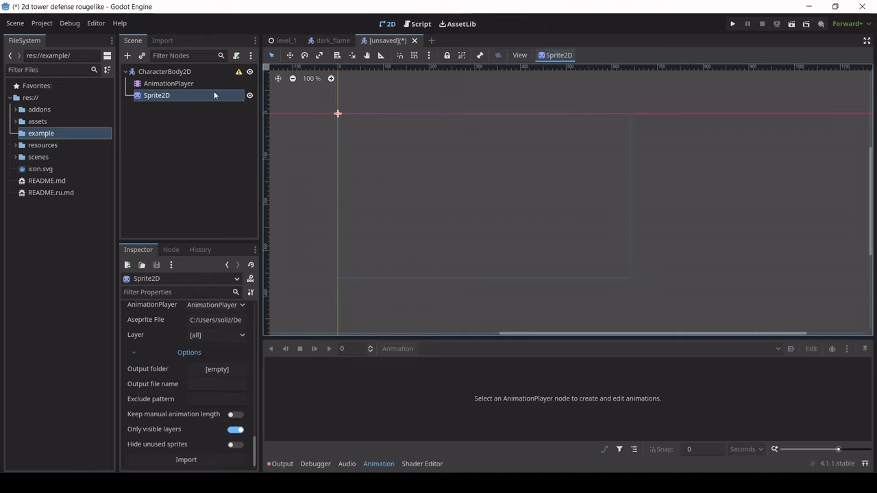
{"action": "key", "text": "ctrl+s"}
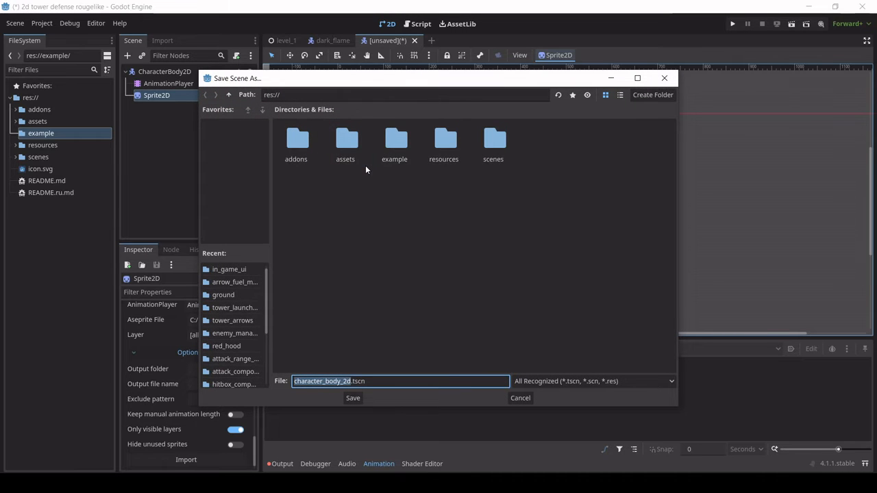
{"action": "double_click", "coordinate": [402, 151]}
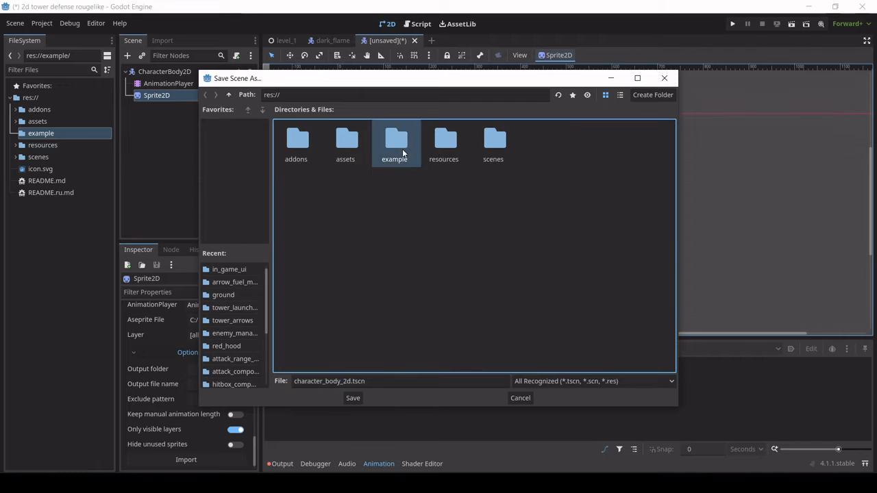
{"action": "left_click", "coordinate": [357, 399]}
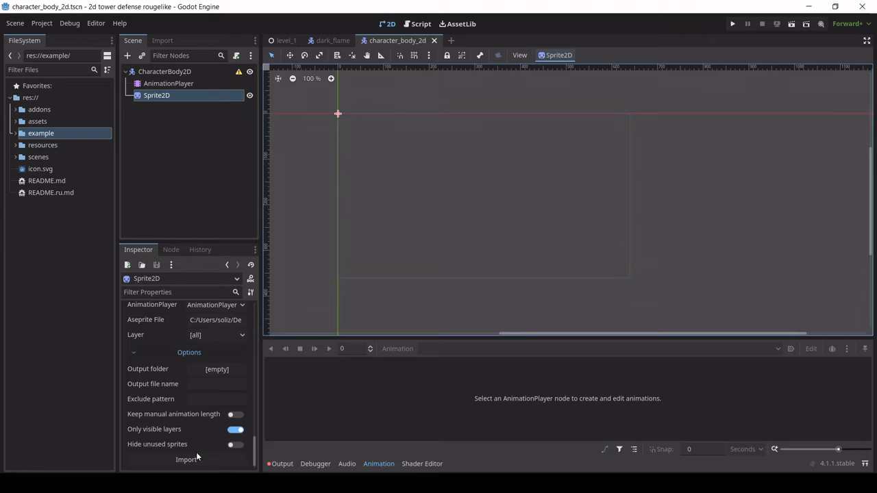
Import the Aseprite file's animations into Sprite2D and AnimationPlayer.
{"action": "left_click", "coordinate": [180, 459]}
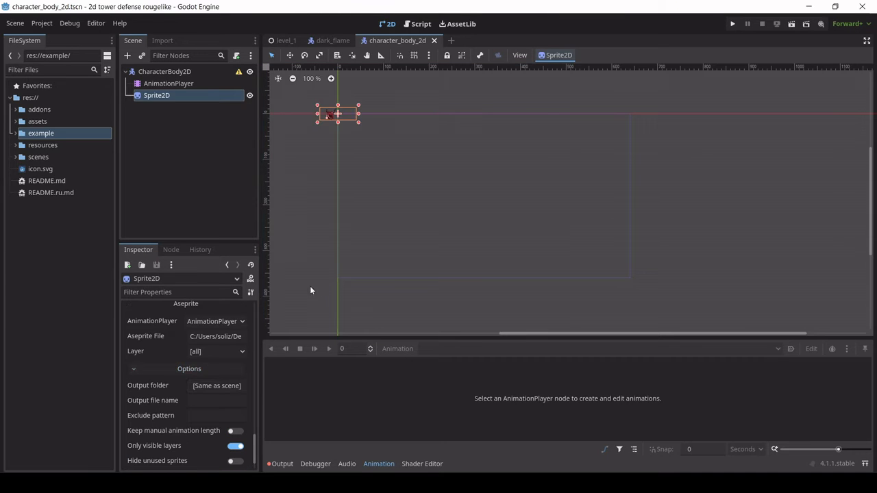
{"action": "middle_click_drag", "start_coordinate": [318, 203], "coordinate": [538, 284]}
{"action": "scroll", "coordinate": [545, 228], "scroll_direction": "up", "scroll_amount": 7}
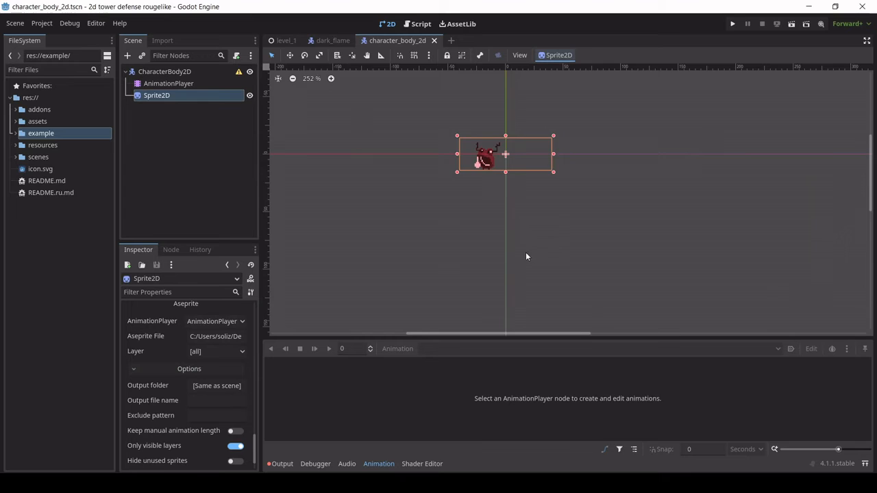
Move Sprite2D in the viewport so the creature's feet rest on the horizontal axis with its body centred on the origin.
{"action": "scroll", "coordinate": [476, 190], "scroll_direction": "up", "scroll_amount": 3}
{"action": "middle_click_drag", "start_coordinate": [475, 190], "coordinate": [474, 264]}
{"action": "scroll", "coordinate": [480, 218], "scroll_direction": "up", "scroll_amount": 3}
{"action": "scroll", "coordinate": [480, 218], "scroll_direction": "up", "scroll_amount": 3}
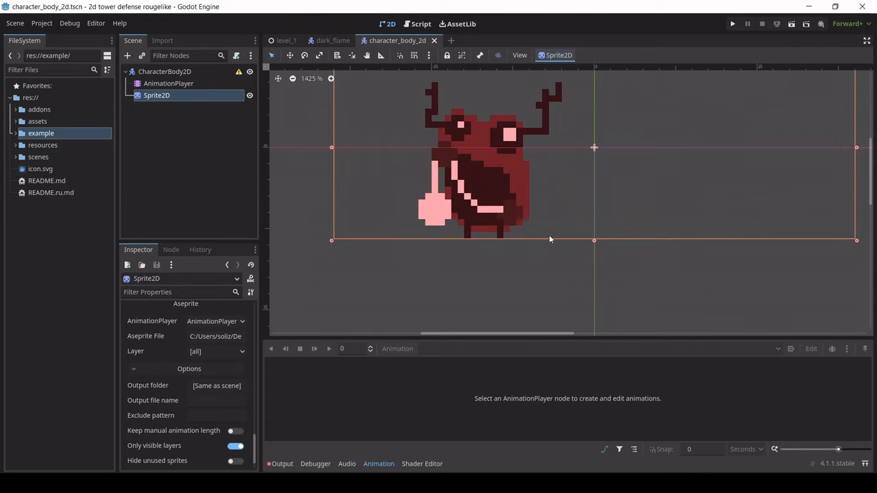
{"action": "middle_click_drag", "start_coordinate": [733, 176], "coordinate": [644, 221]}
{"action": "left_click_drag", "start_coordinate": [404, 227], "coordinate": [515, 131]}
{"action": "scroll", "coordinate": [552, 176], "scroll_direction": "up", "scroll_amount": 10}
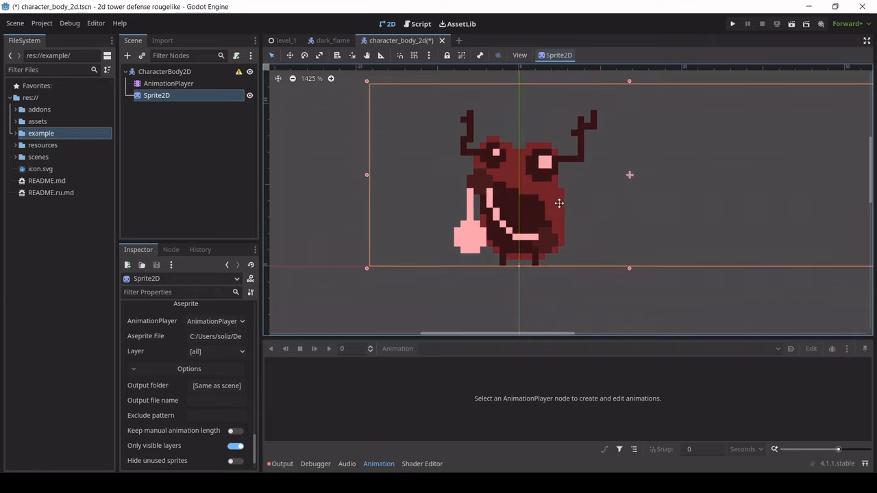
{"action": "scroll", "coordinate": [507, 153], "scroll_direction": "up", "scroll_amount": 1}
{"action": "middle_click_drag", "start_coordinate": [498, 146], "coordinate": [502, 229]}
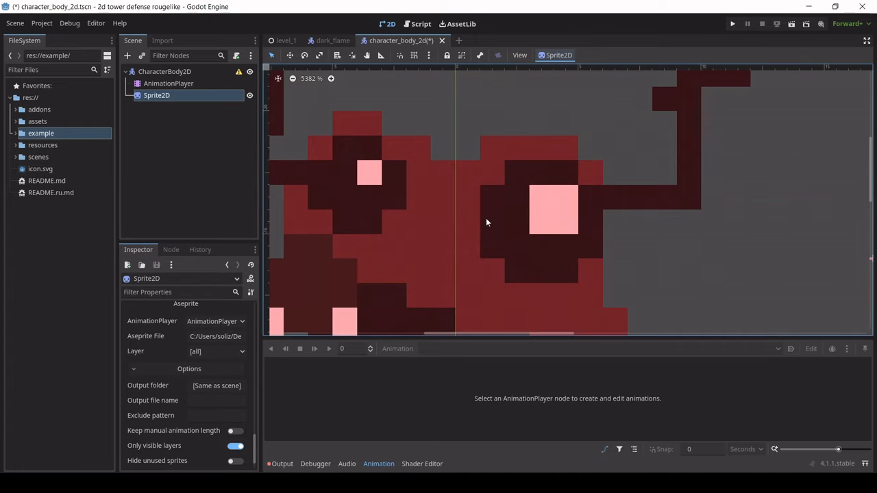
{"action": "scroll", "coordinate": [393, 137], "scroll_direction": "down", "scroll_amount": 15}
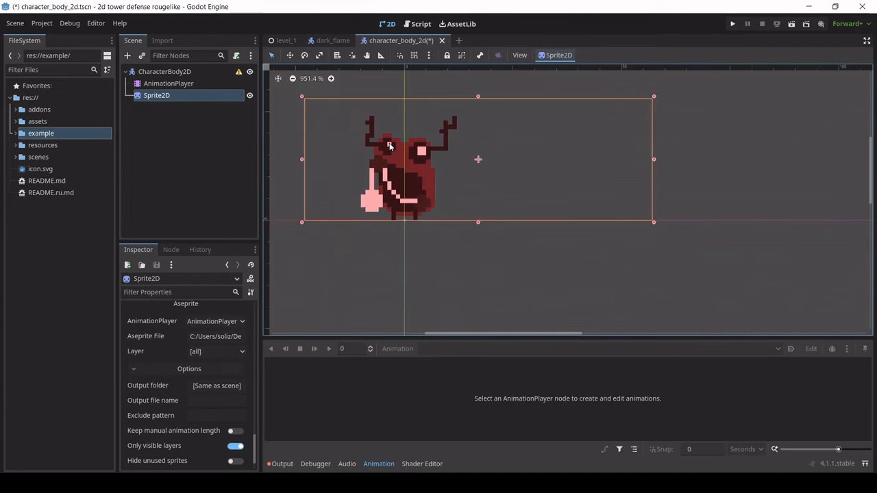
{"action": "middle_click_drag", "start_coordinate": [453, 187], "coordinate": [523, 198]}
{"action": "left_click", "coordinate": [478, 272]}
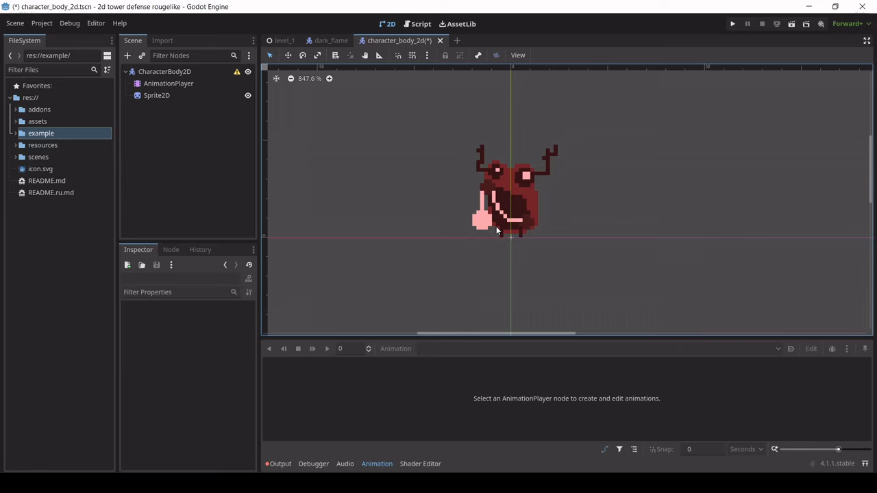
Play the imported Melee attack animation of AnimationPlayer and stop it.
{"action": "left_click", "coordinate": [157, 85]}
{"action": "scroll", "coordinate": [485, 404], "scroll_direction": "down", "scroll_amount": 1}
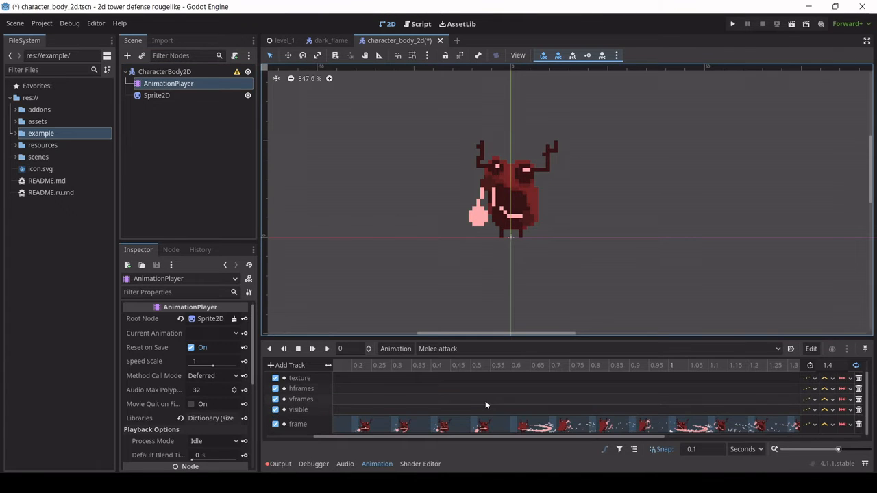
{"action": "left_click", "coordinate": [327, 349]}
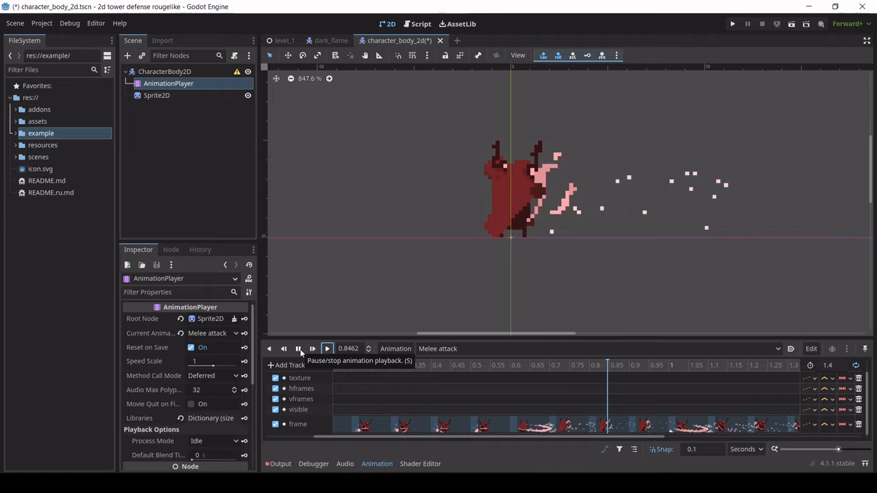
{"action": "left_click", "coordinate": [299, 349]}
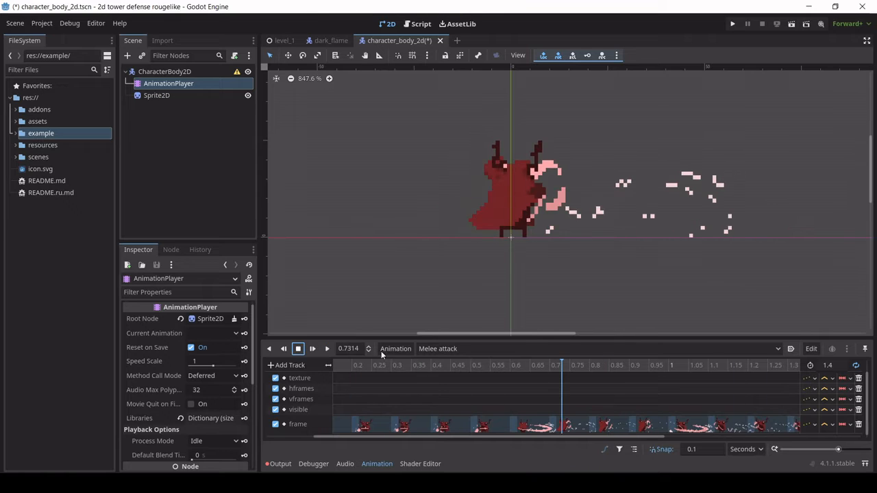
Turn off looping for the death animation and play it.
{"action": "left_click", "coordinate": [595, 350]}
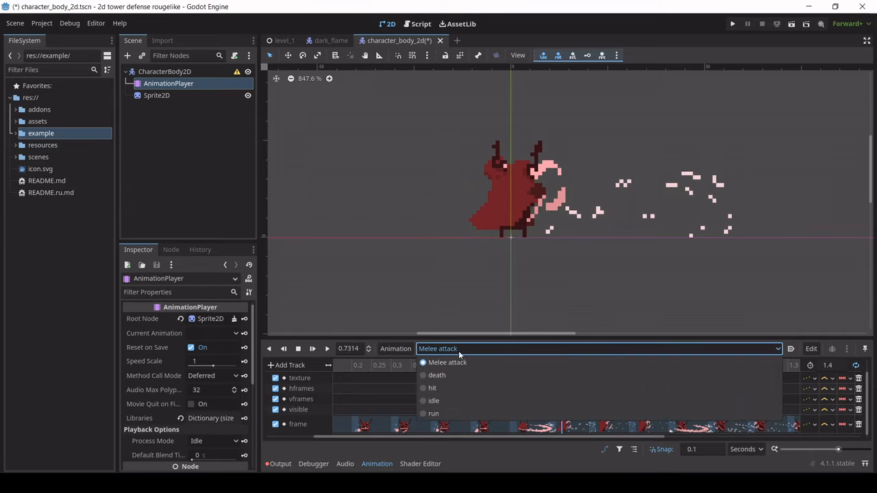
{"action": "left_click", "coordinate": [431, 375]}
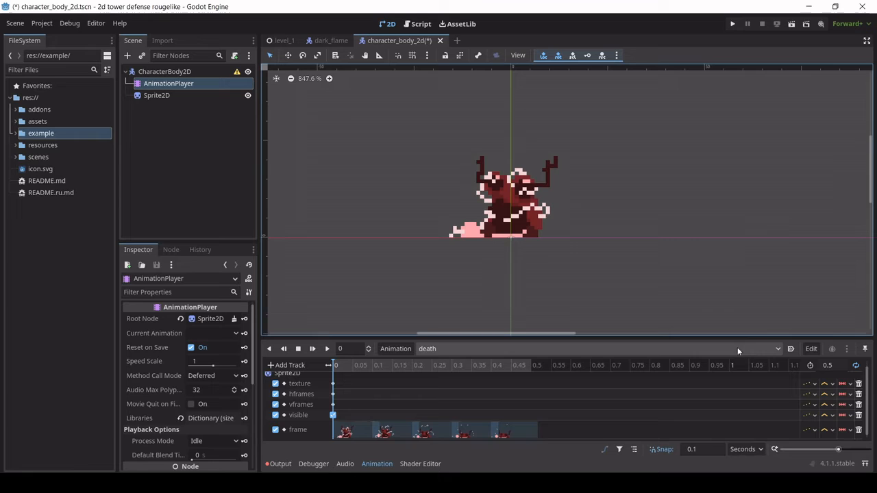
{"action": "left_click", "coordinate": [855, 366]}
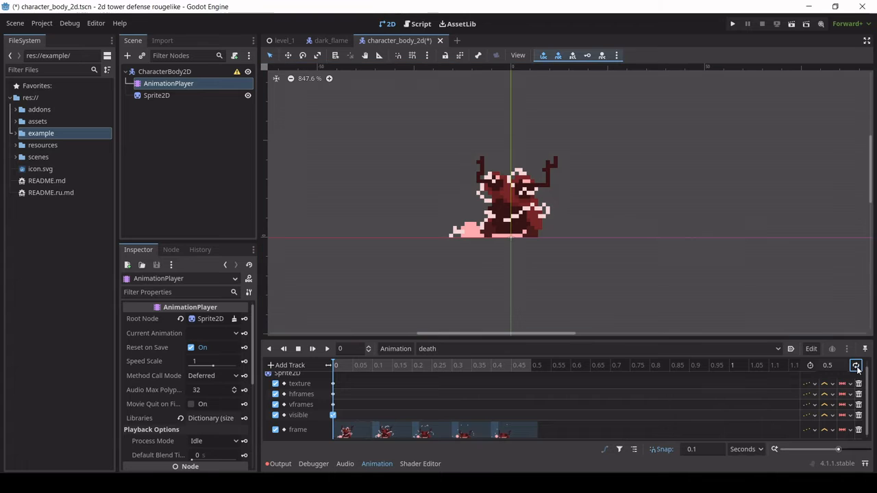
{"action": "left_click", "coordinate": [321, 350]}
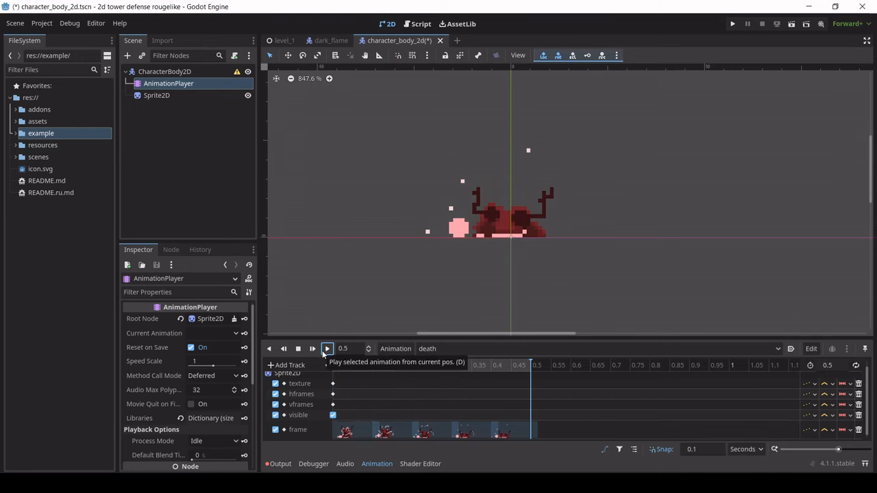
Switch AnimationPlayer to the run animation and play it.
{"action": "left_click", "coordinate": [438, 349]}
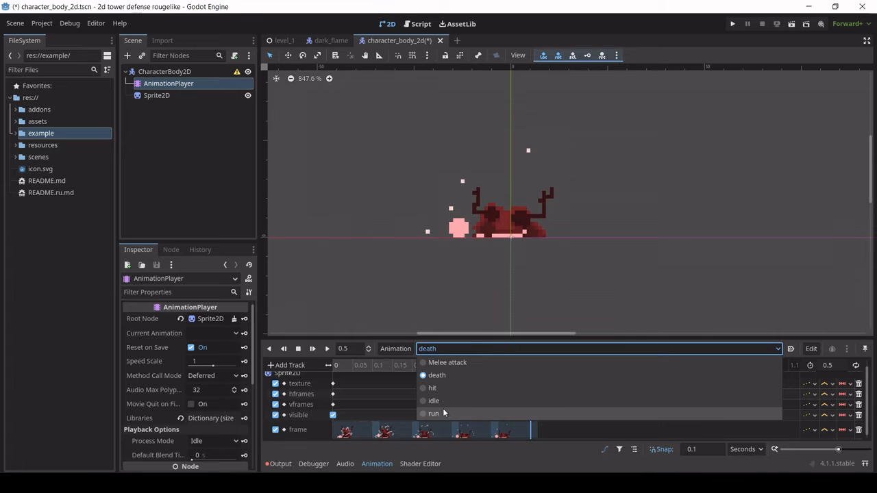
{"action": "left_click", "coordinate": [444, 413]}
{"action": "left_click", "coordinate": [331, 348]}
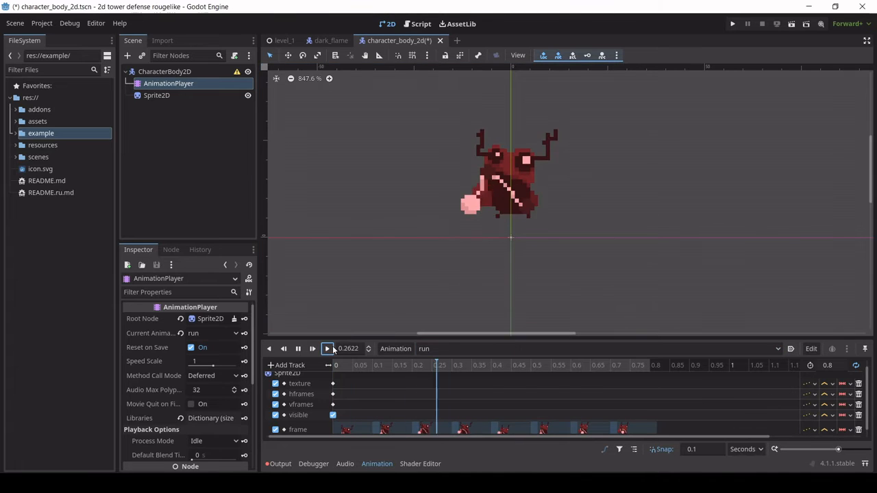
{"action": "scroll", "coordinate": [537, 218], "scroll_direction": "down", "scroll_amount": 1}
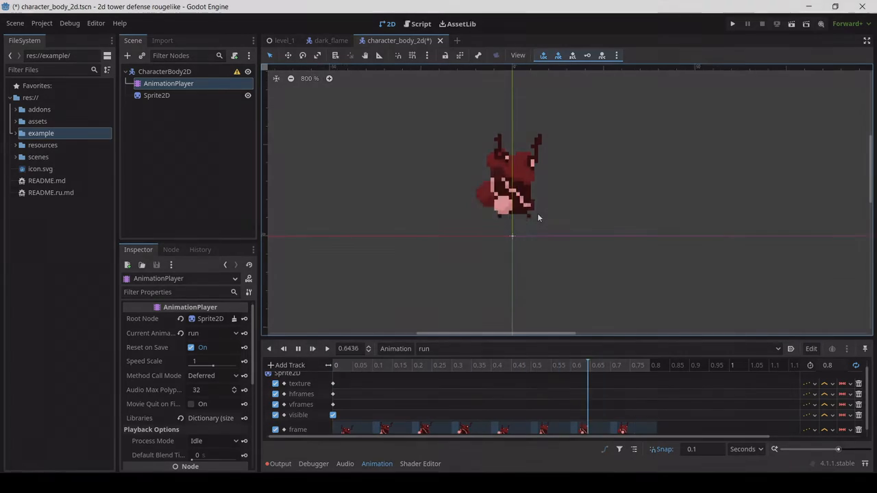